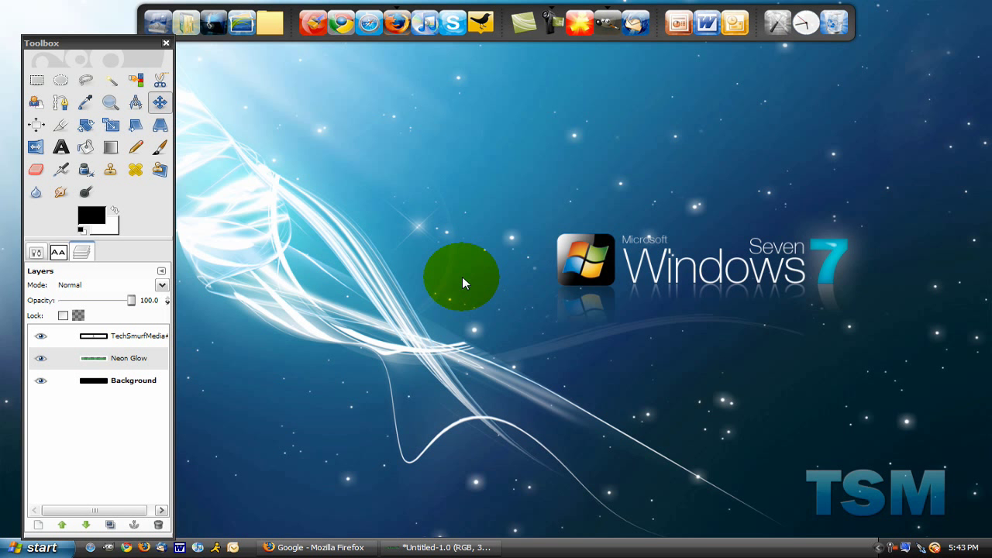
Bring the finished TechSmurfMedia neon logo image window to the front for reference
left_click(448, 548)
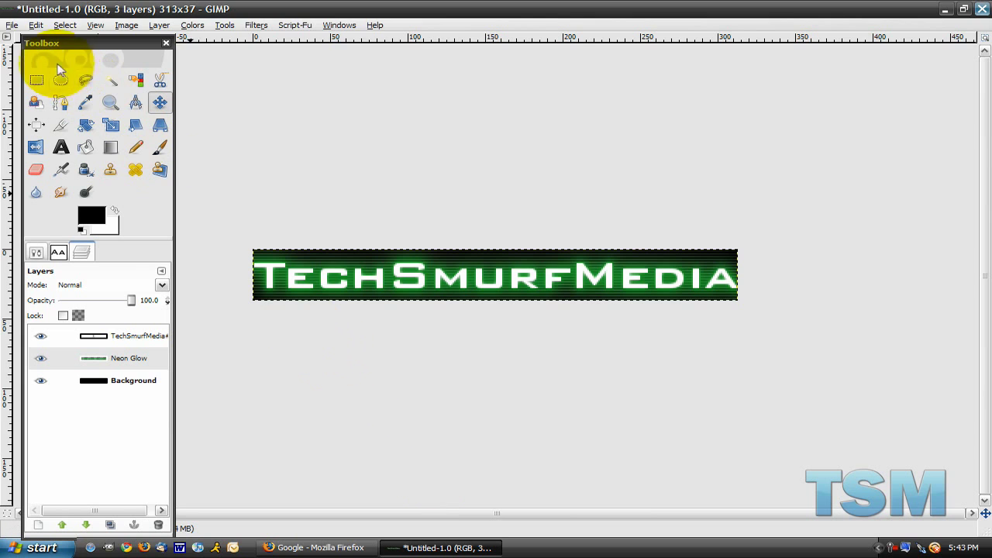
left_click(13, 25)
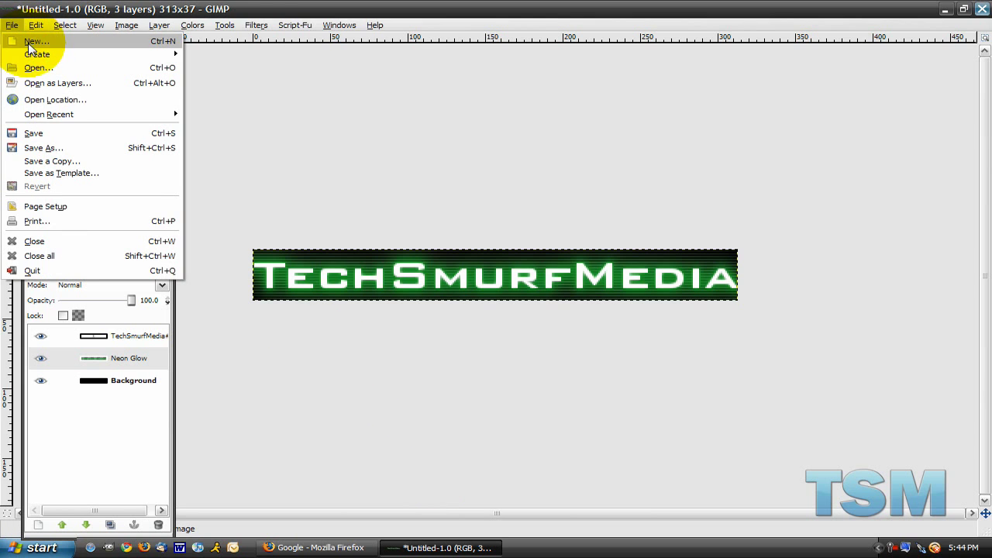
Create a new 339×70 pixel image and bring its Untitled-4.0 window forward
left_click(31, 39)
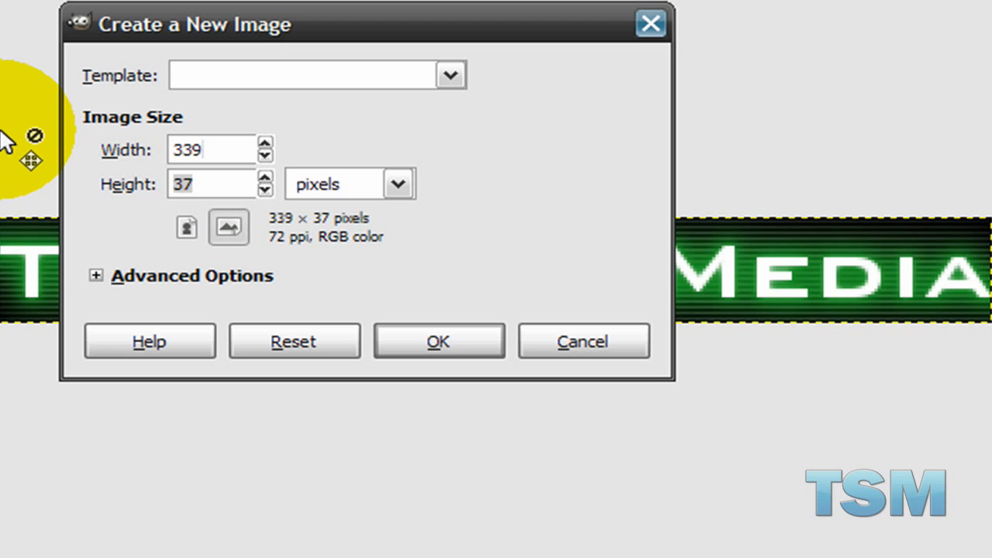
key("Return")
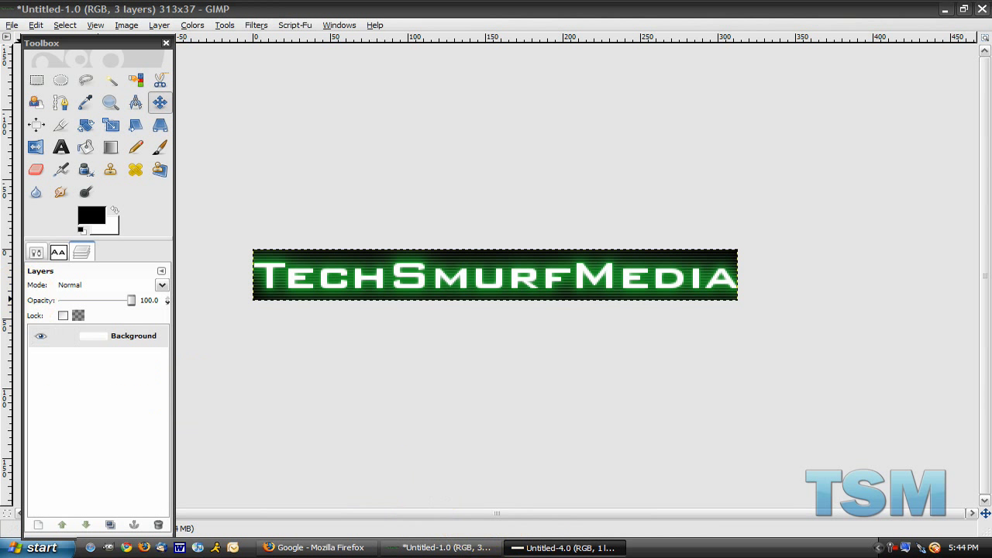
left_click(536, 180)
Maximize the new image, Bucket Fill its background solid black, and zoom in
double_click(533, 179)
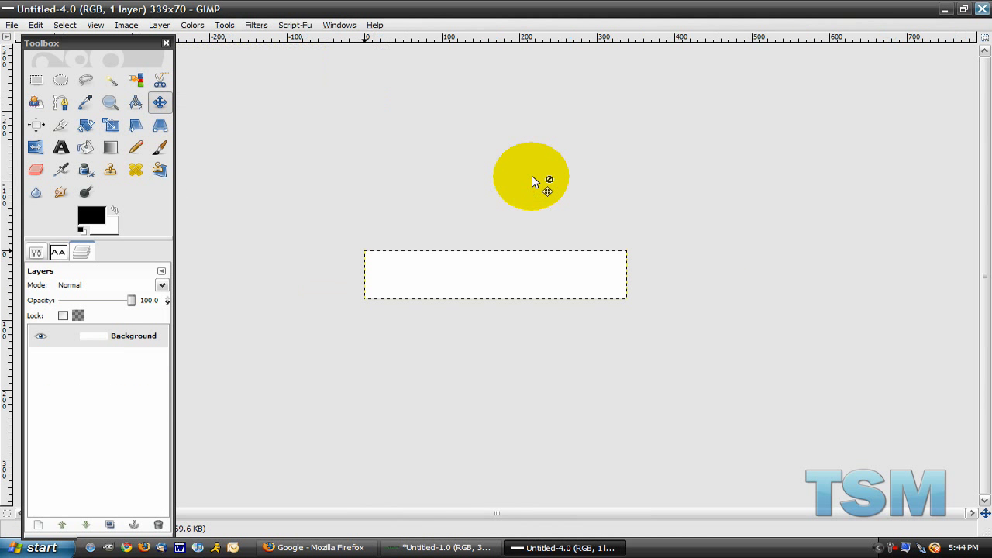
left_click(85, 147)
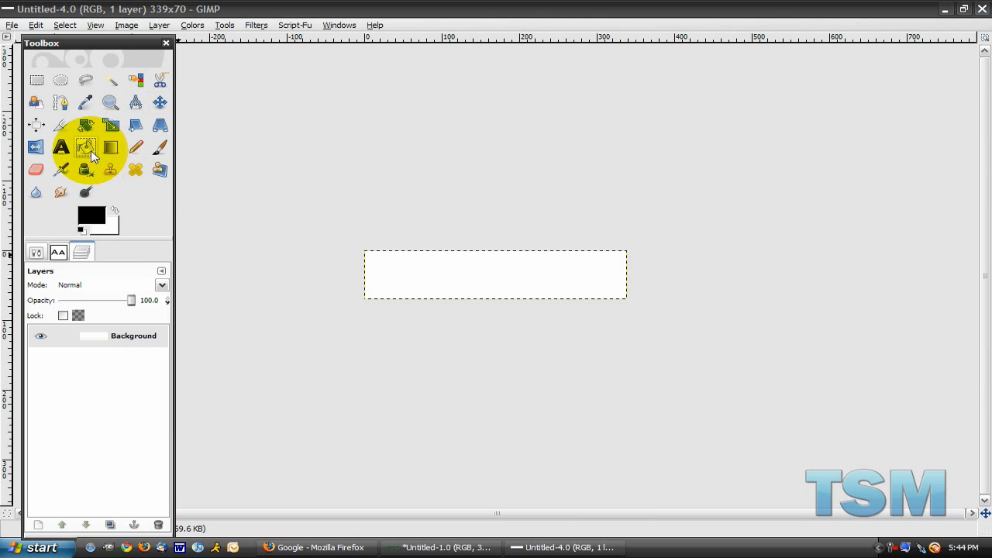
left_click(481, 281)
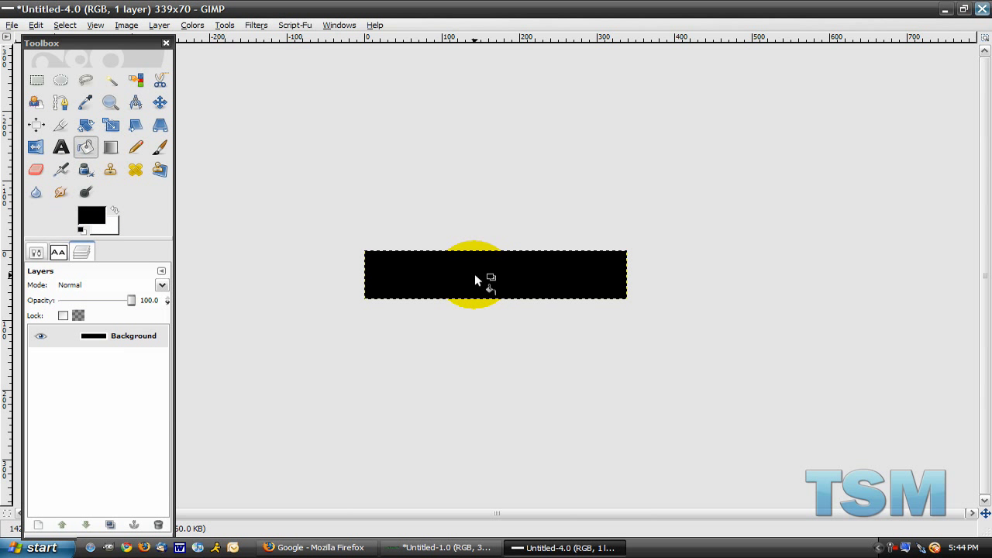
key("plus")
key("plus")
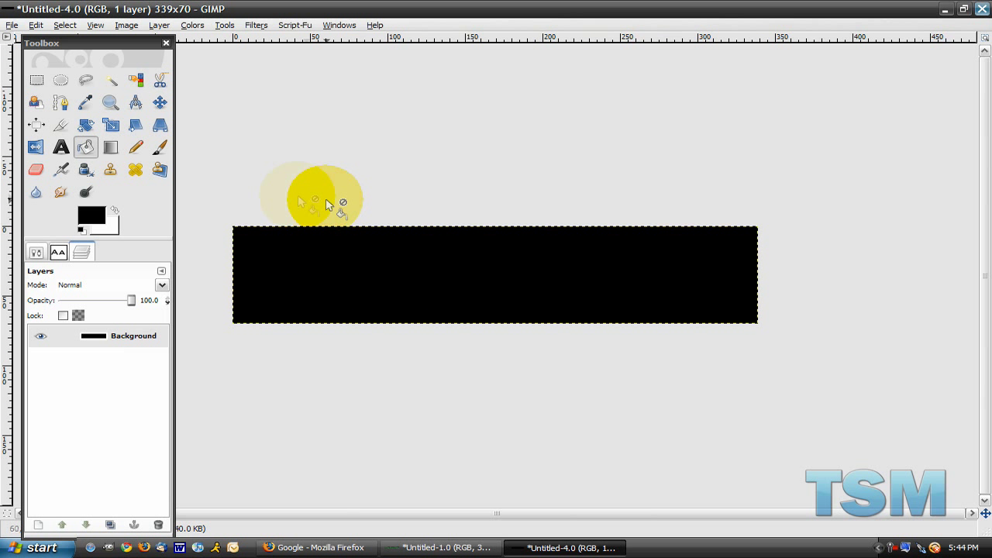
Add white 'TechSmurf' text in 42 px BankGothic Md BT Semi-Expanded to the black banner
left_click(61, 149)
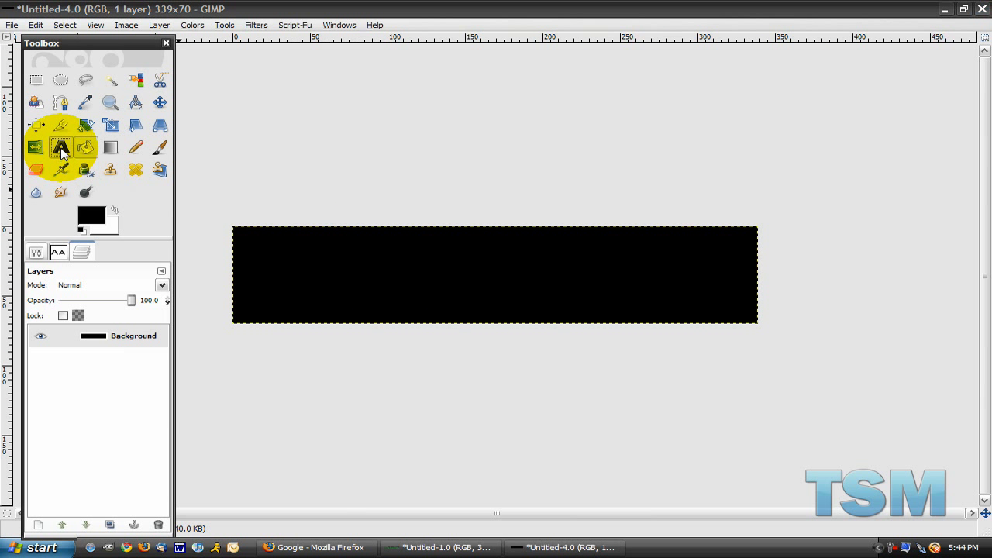
left_click(316, 262)
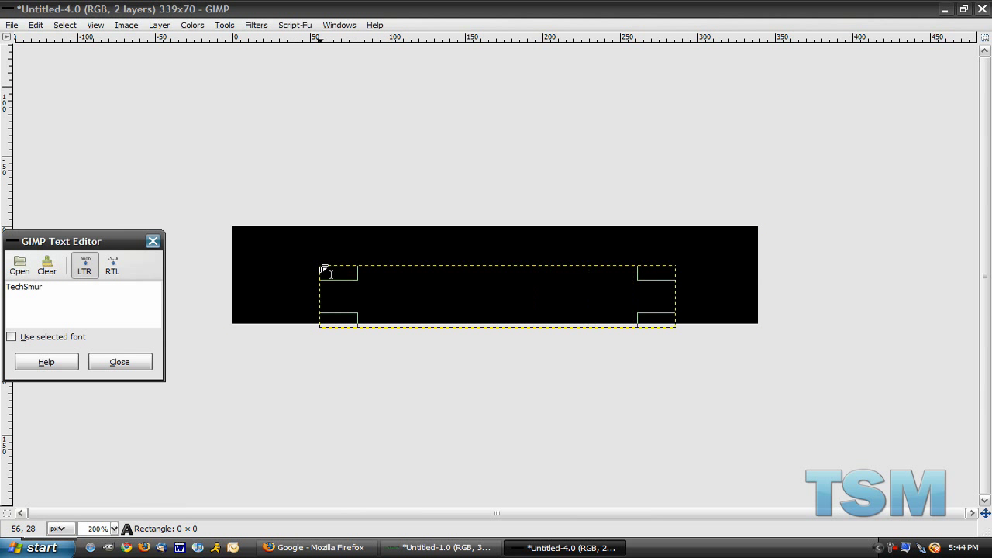
left_click(119, 362)
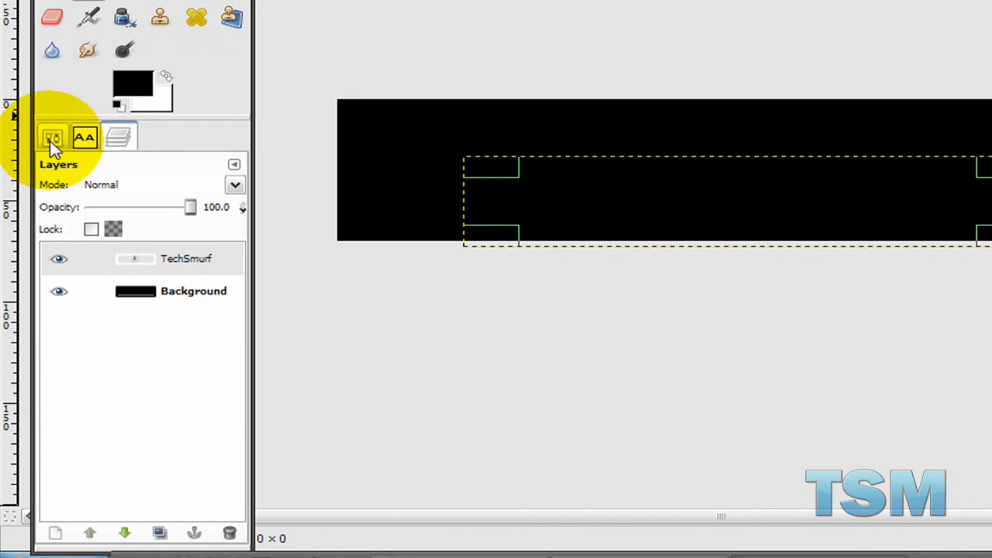
left_click(36, 247)
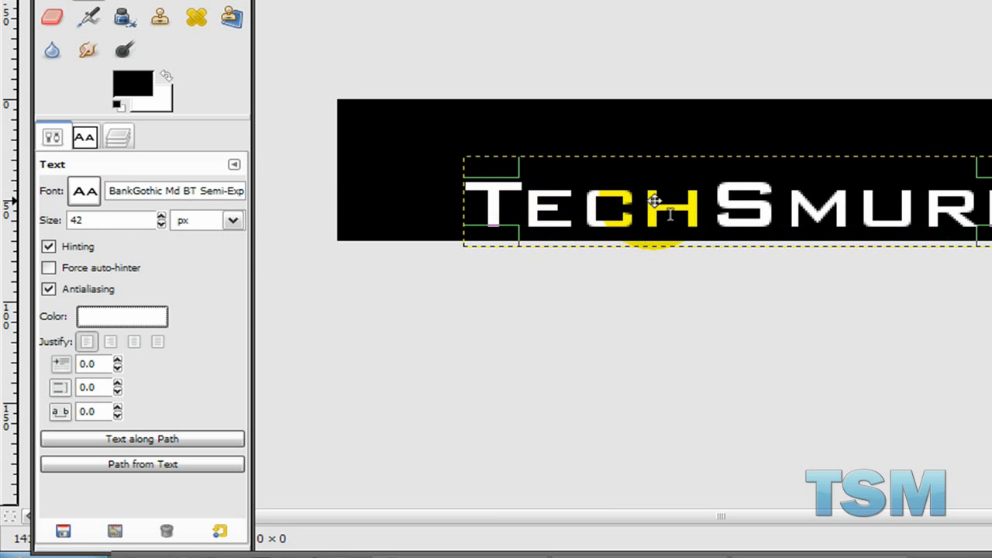
left_click(621, 171)
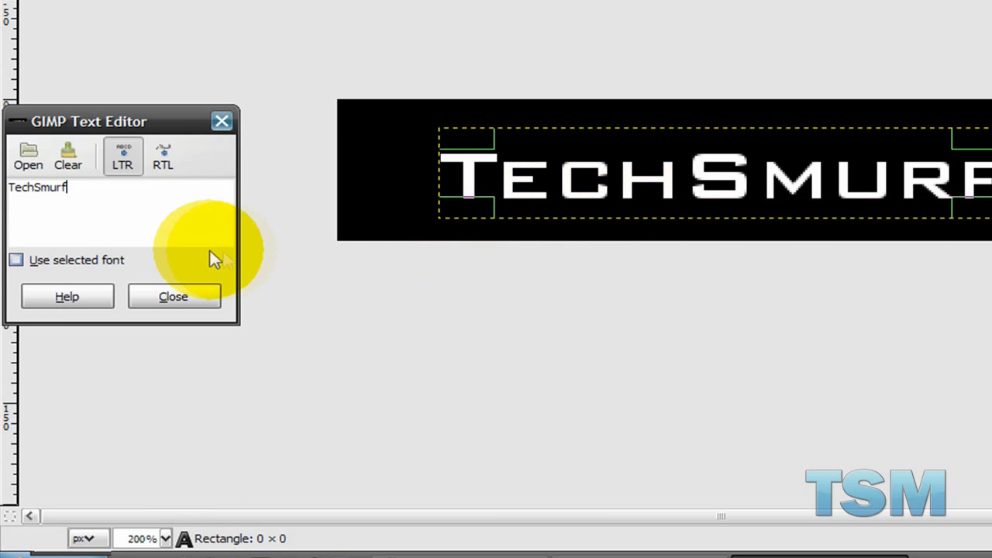
left_click(203, 301)
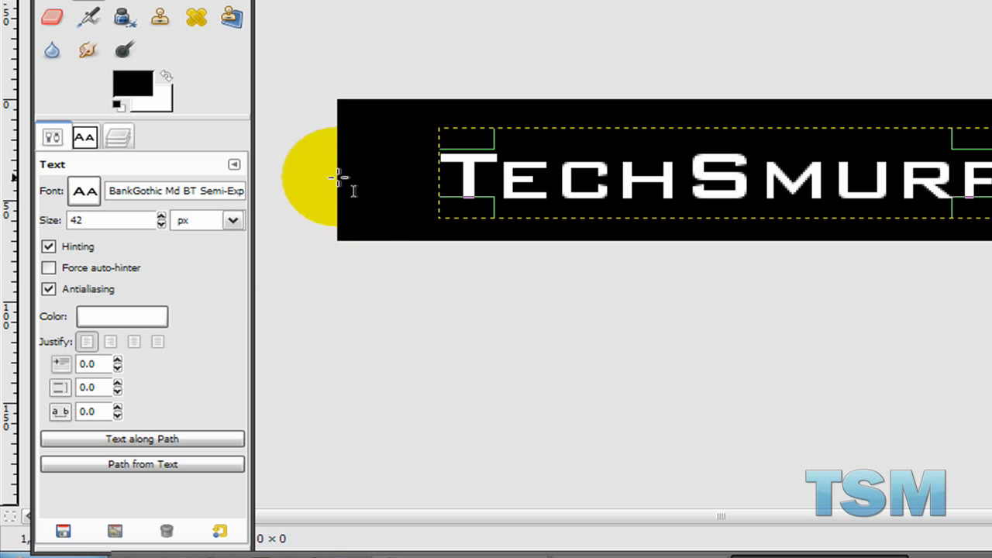
Duplicate the TechSmurf text layer into stacked copies, then reselect the original TechSmurf layer
left_click(119, 133)
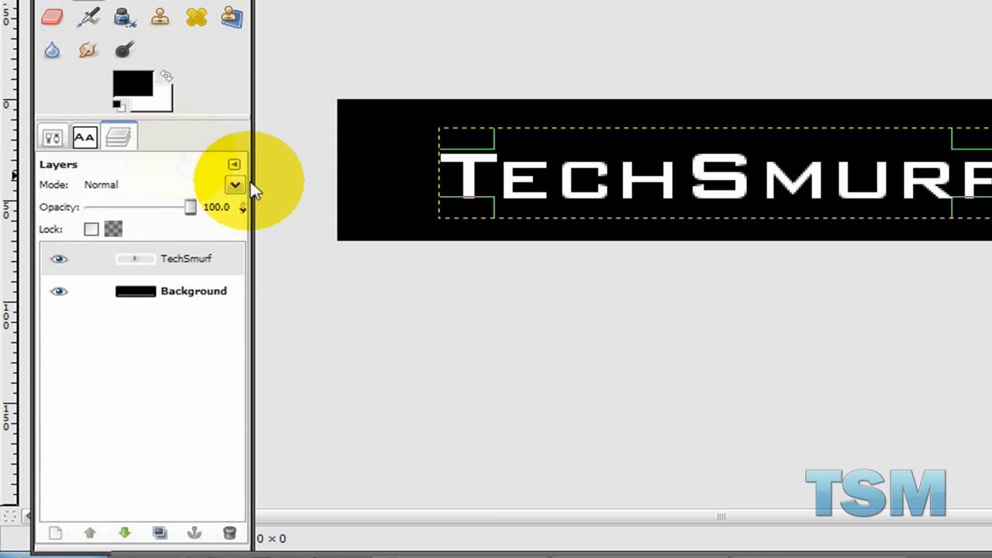
left_click(144, 264)
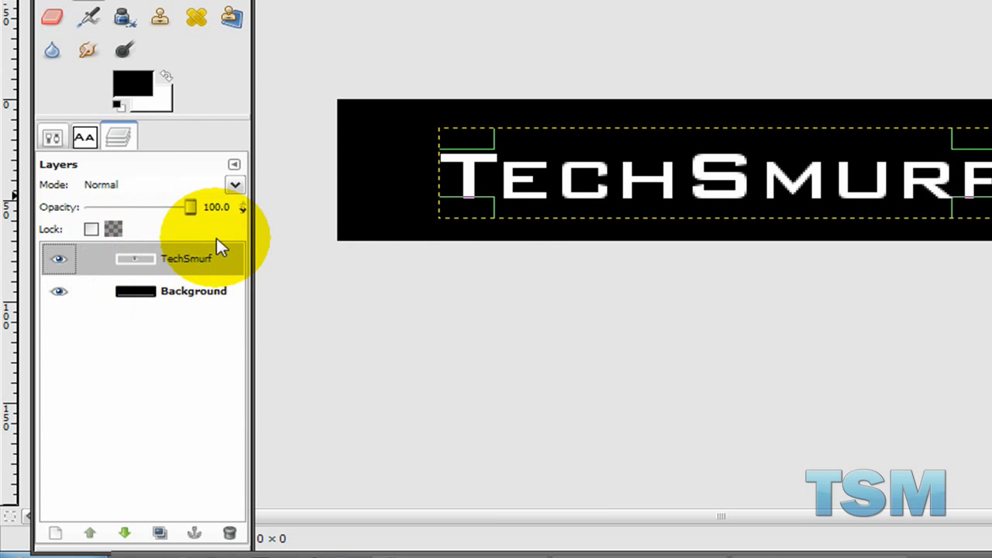
left_click(160, 533)
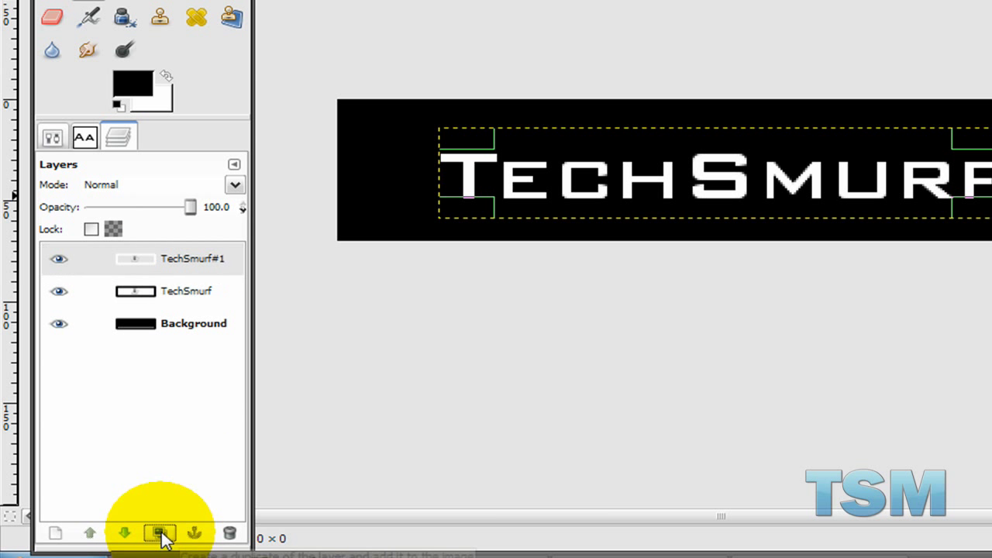
left_click(160, 533)
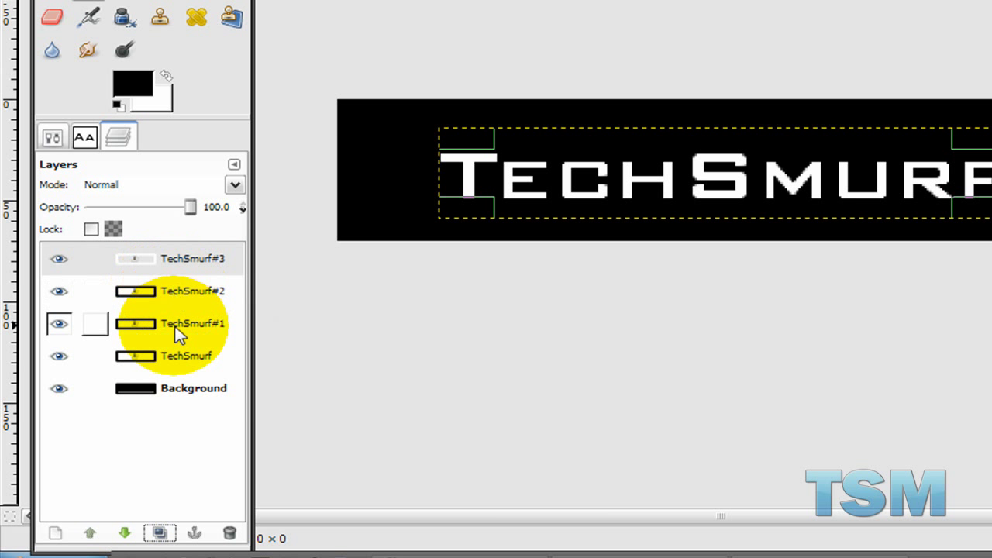
left_click(186, 357)
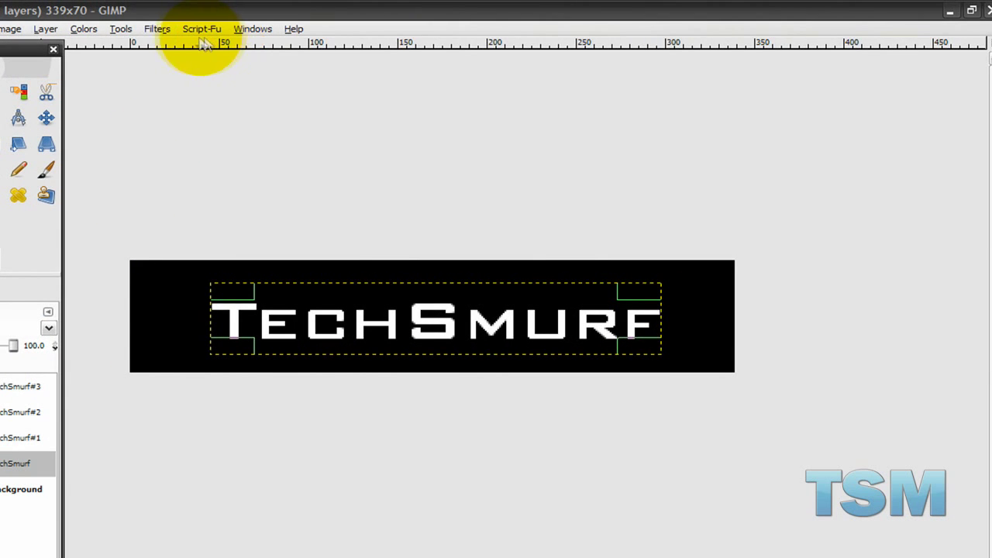
Apply Alpha to Logo > Neon to the text with a white (ffffff) glow at effect size 35
left_click(157, 29)
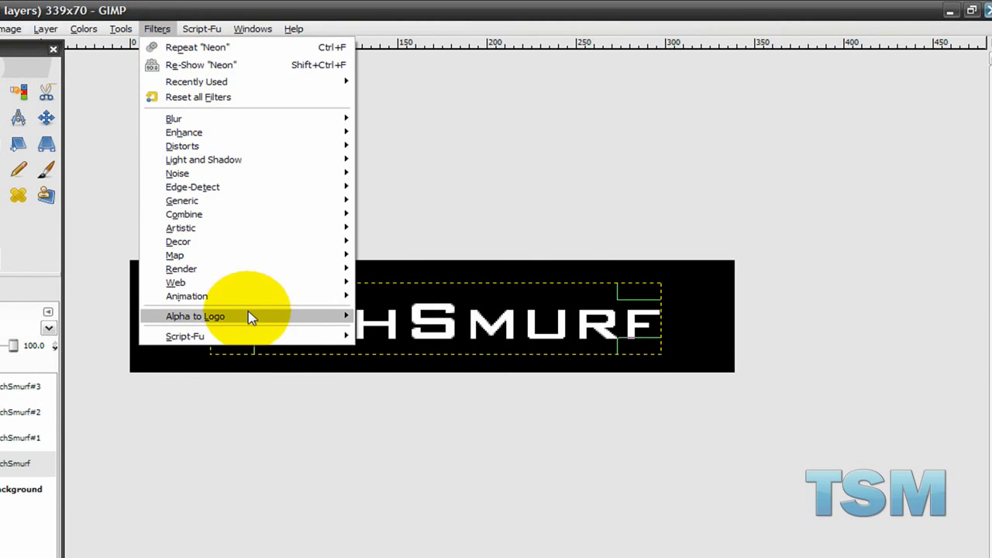
mouse_move(248, 324)
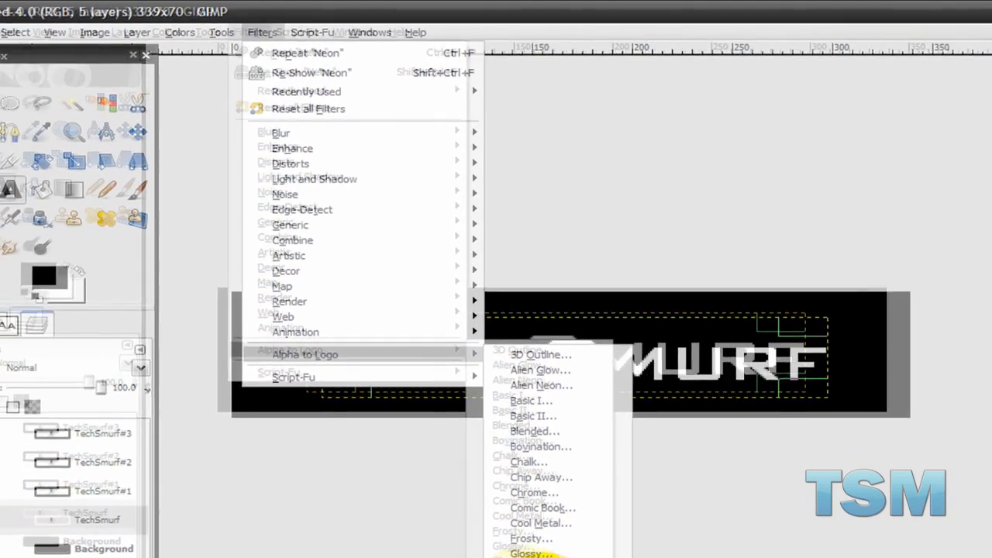
left_click(400, 535)
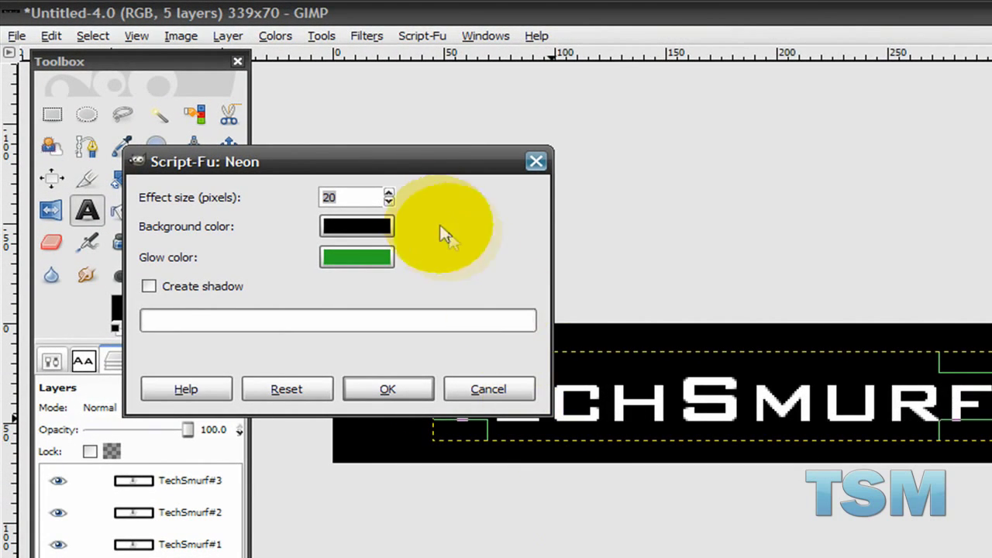
left_click(361, 255)
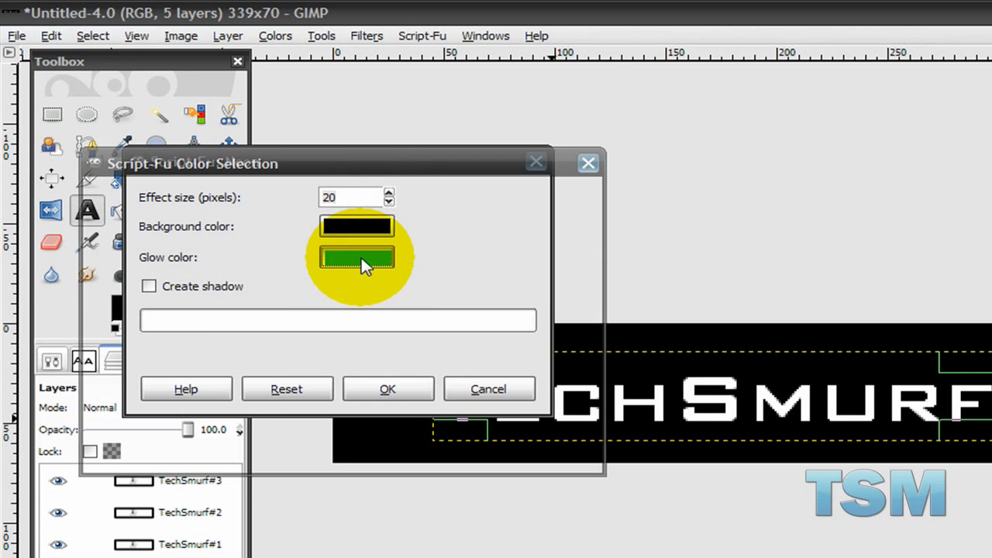
left_click_drag(221, 266, 343, 496)
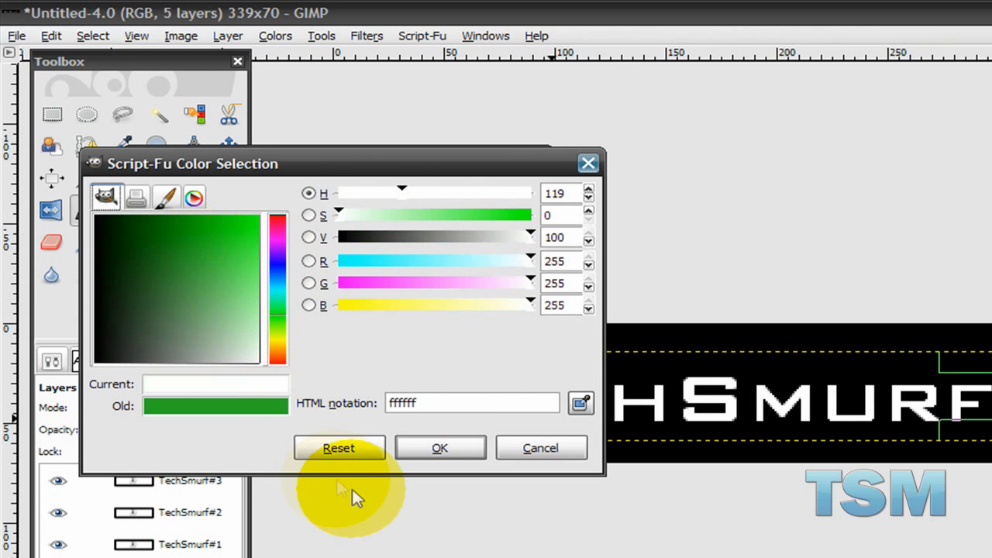
left_click(440, 448)
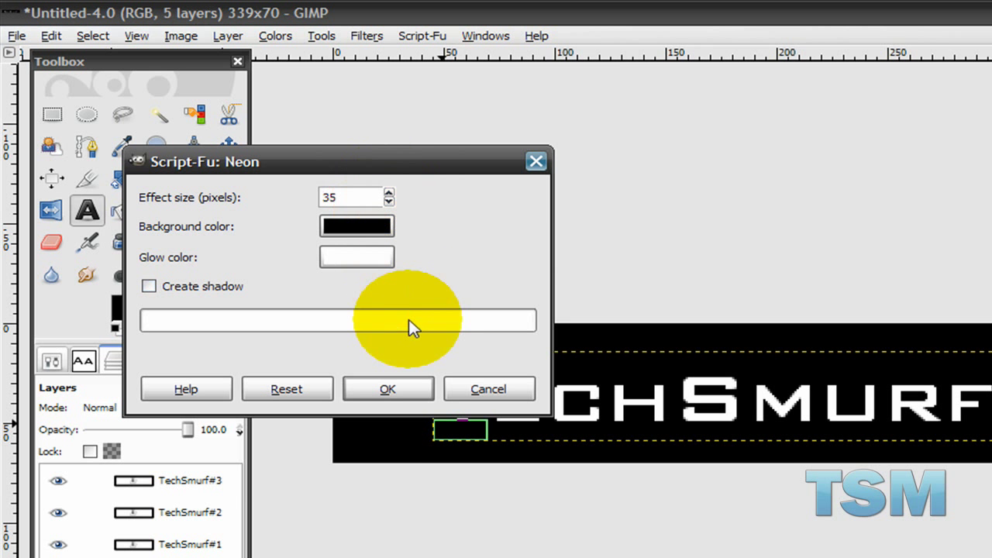
left_click(384, 400)
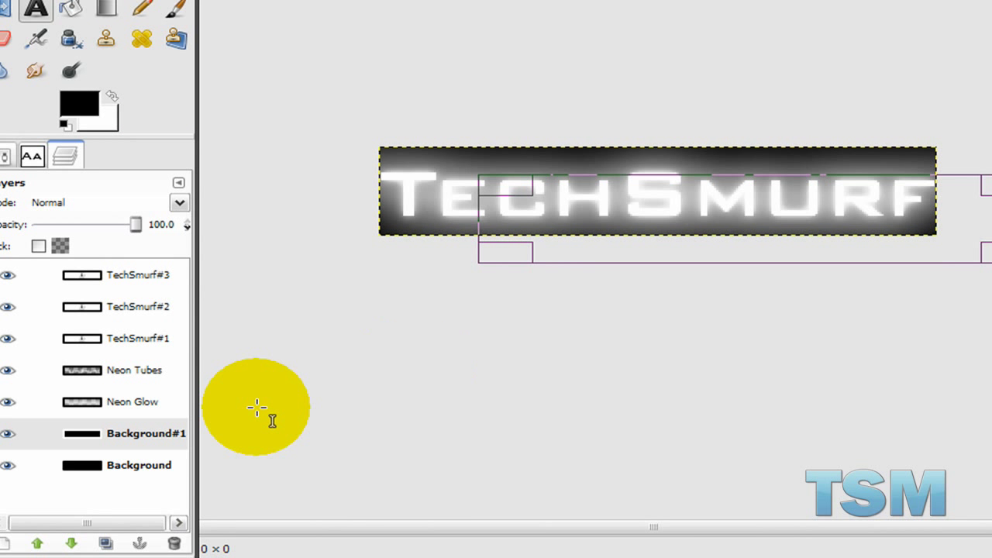
Delete the Background#1 and Neon Tubes layers added by the Neon filter
left_click(117, 437)
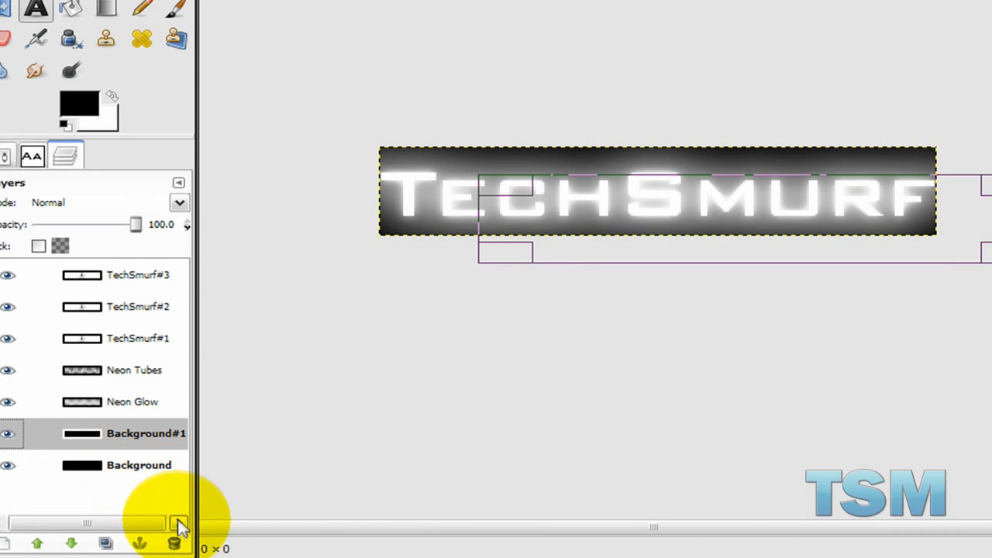
left_click(175, 544)
left_click(120, 366)
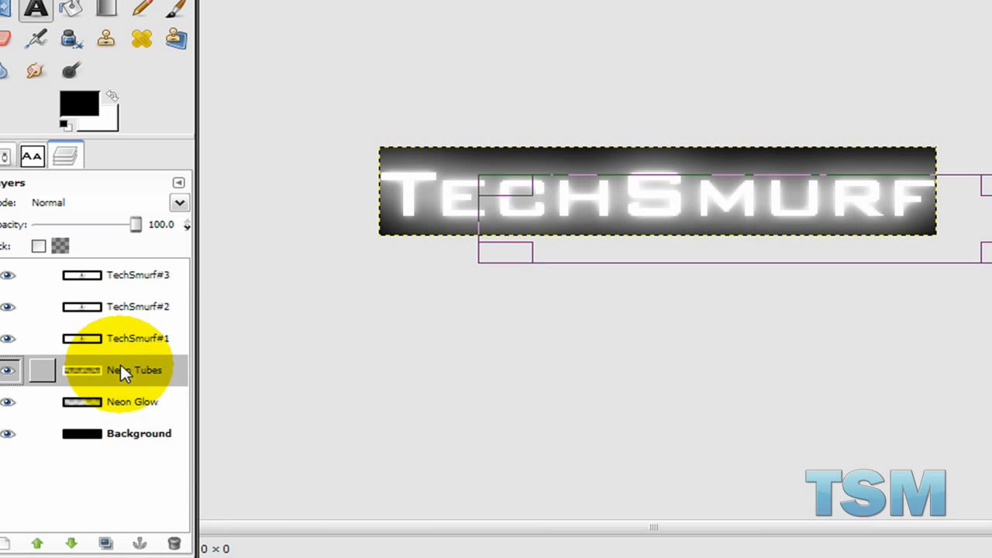
right_click(120, 365)
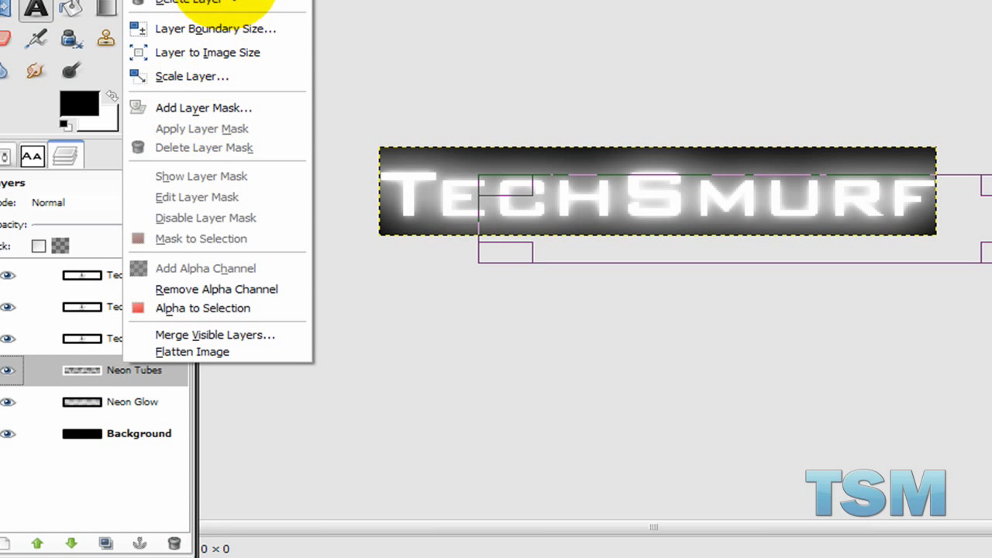
left_click(194, 2)
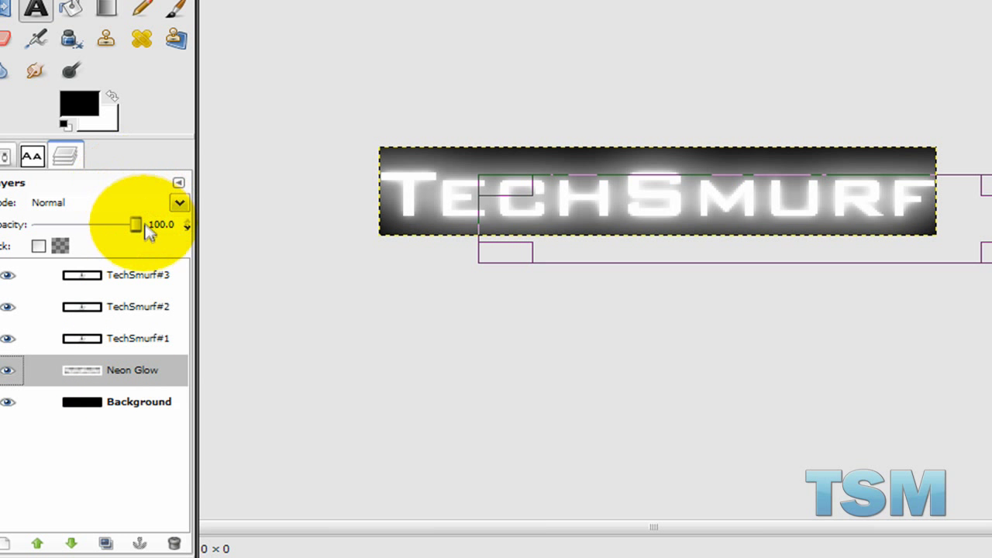
Lower the Neon Glow layer's opacity to 50 and keep Neon Glow selected
left_click_drag(142, 228, 91, 226)
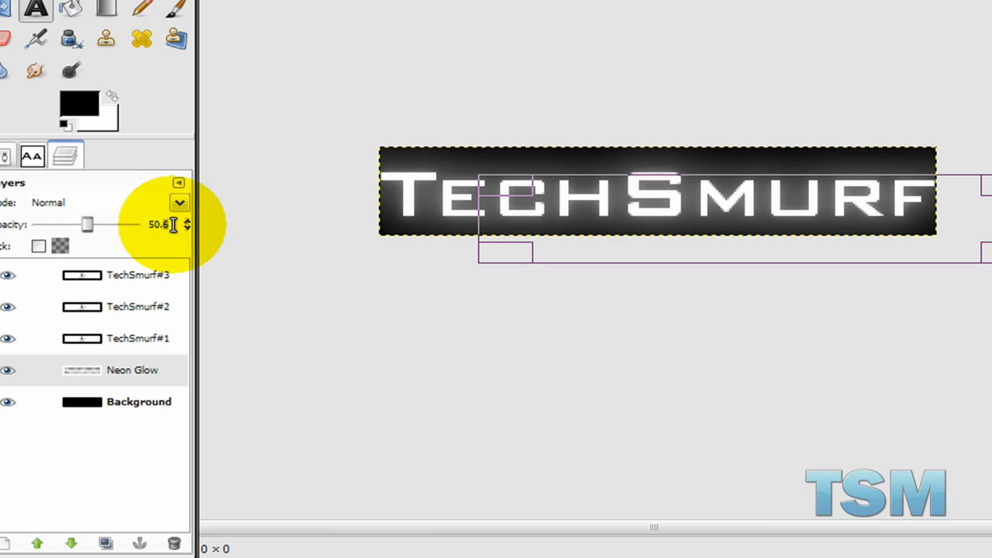
left_click(251, 233)
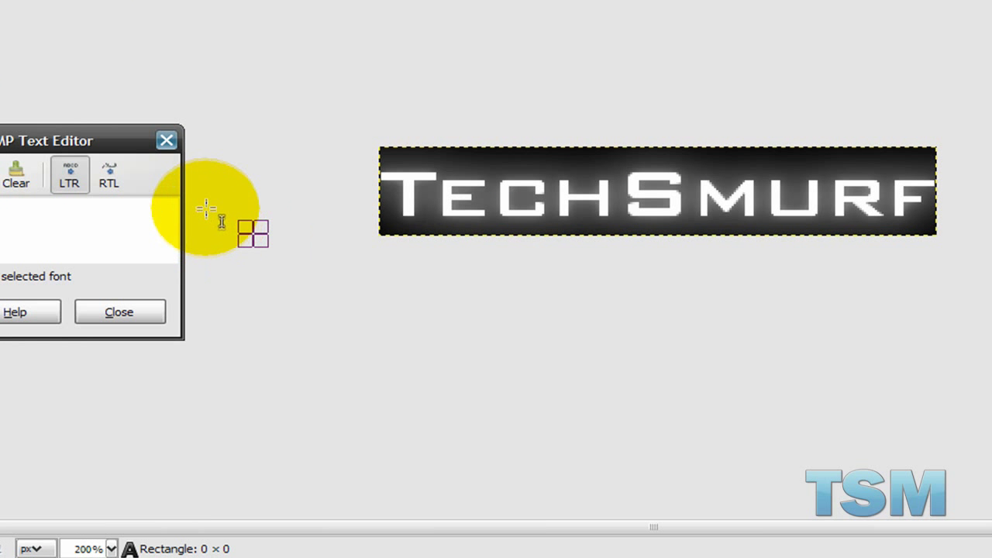
left_click(168, 141)
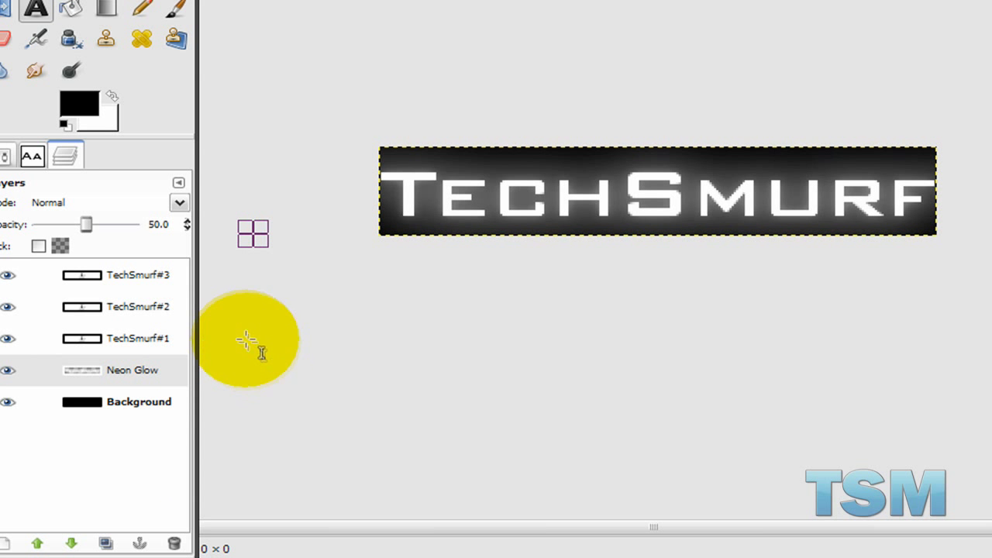
left_click(116, 373)
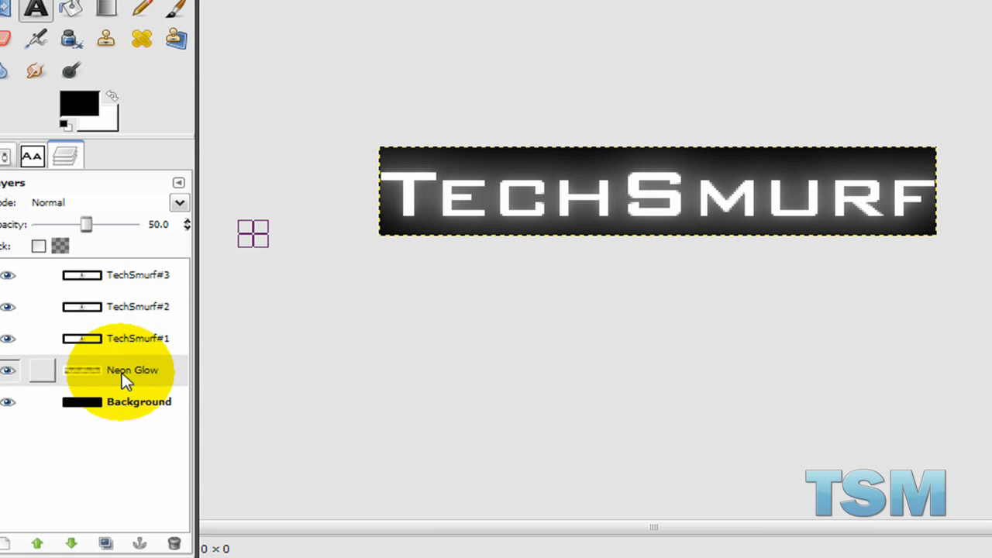
Run Erase Every Other Row (Rows, Even, Erase) on the Neon Glow layer to create scanlines
left_click(141, 373)
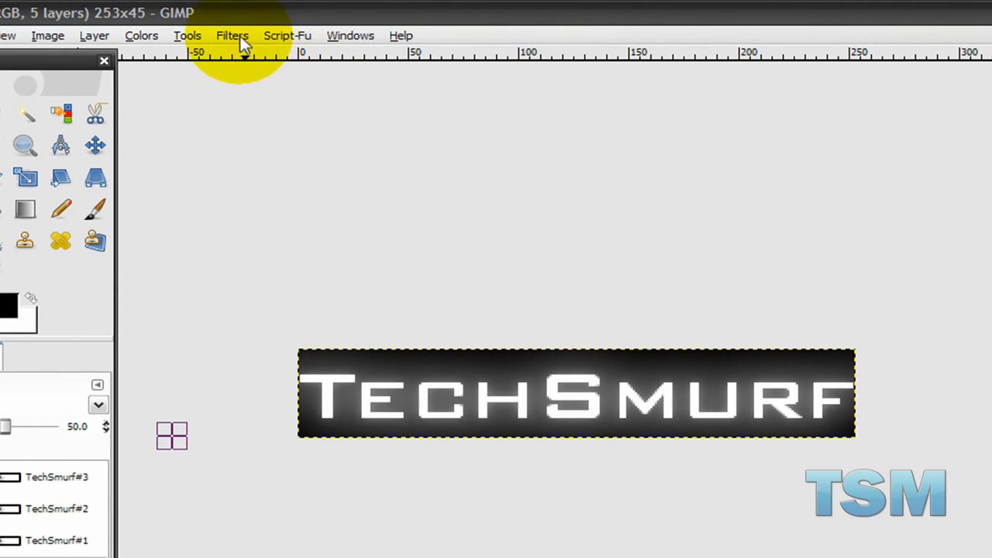
left_click(319, 0)
mouse_move(348, 186)
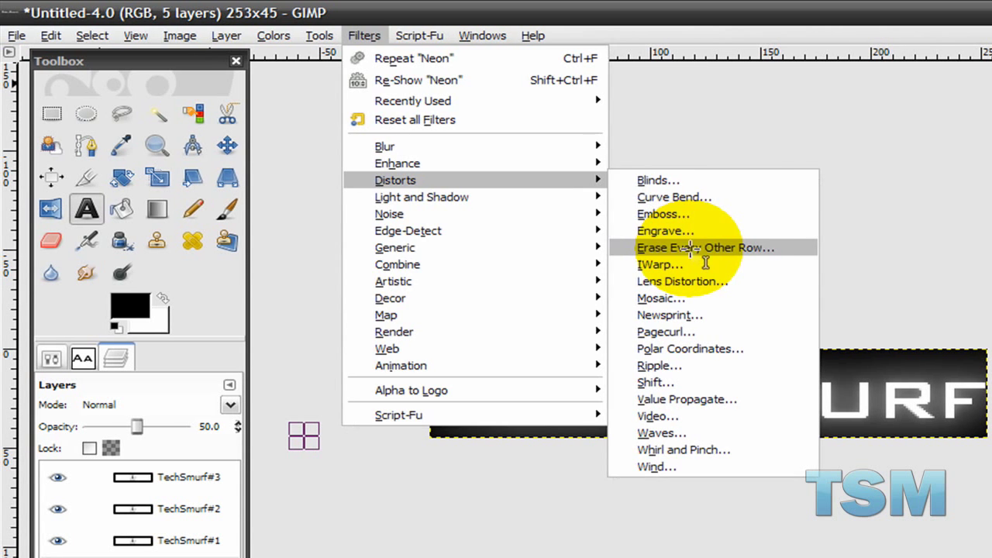
left_click(581, 248)
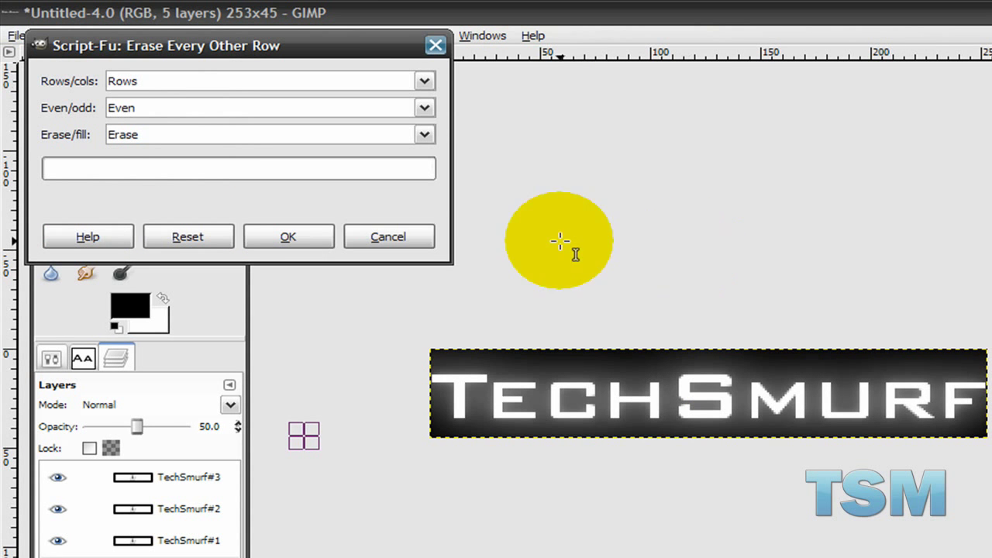
left_click(287, 233)
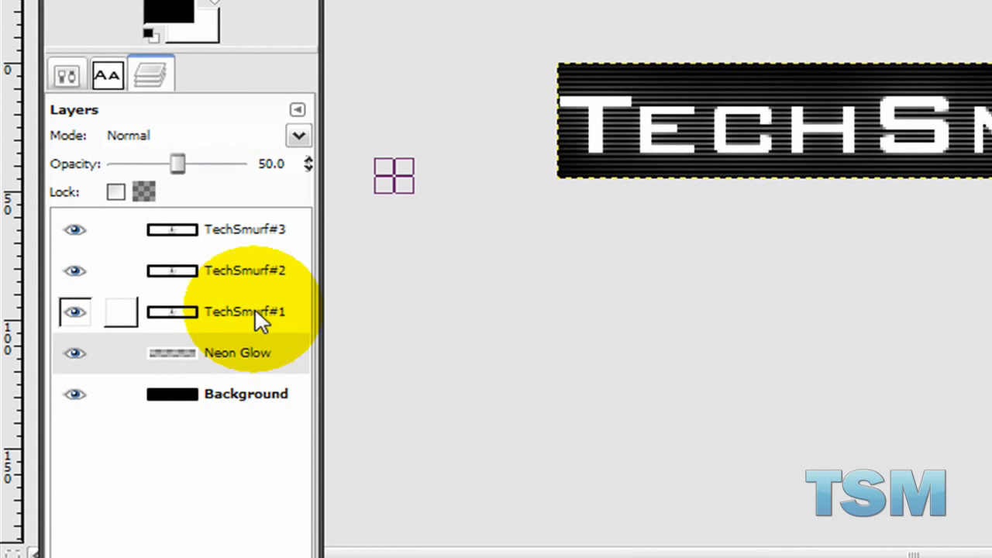
On TechSmurf#1, apply a green (4ba432) Neon logo effect with effect size 11
left_click(197, 543)
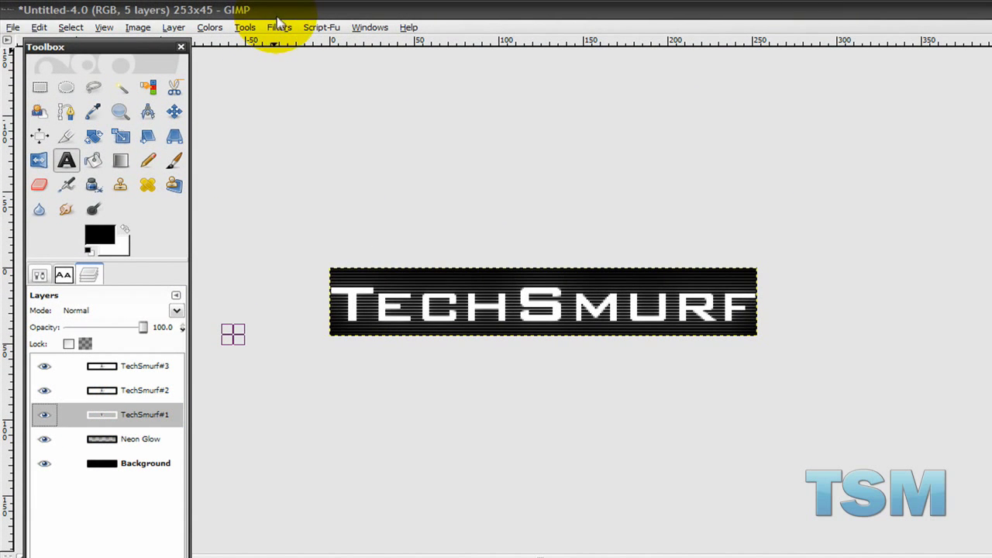
left_click(279, 27)
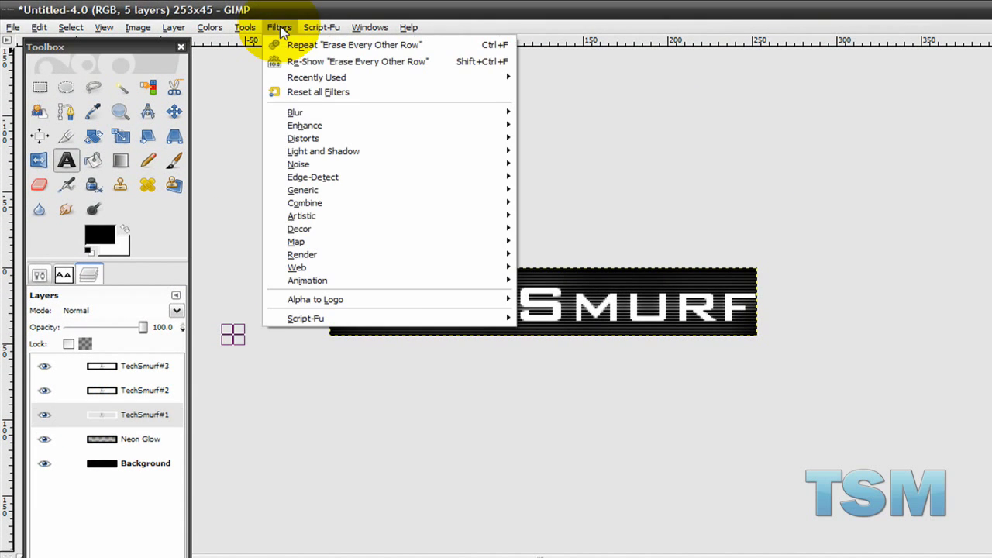
mouse_move(408, 302)
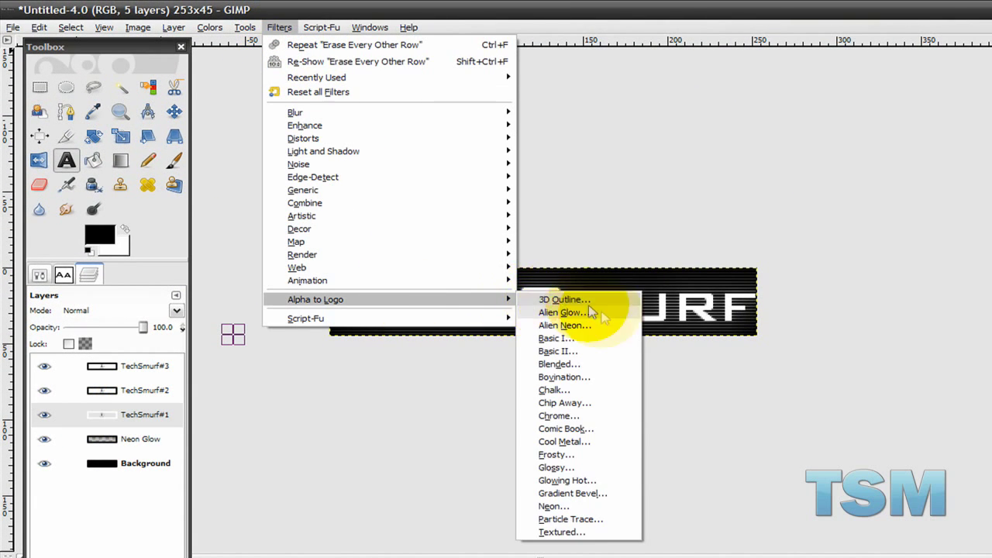
left_click(603, 513)
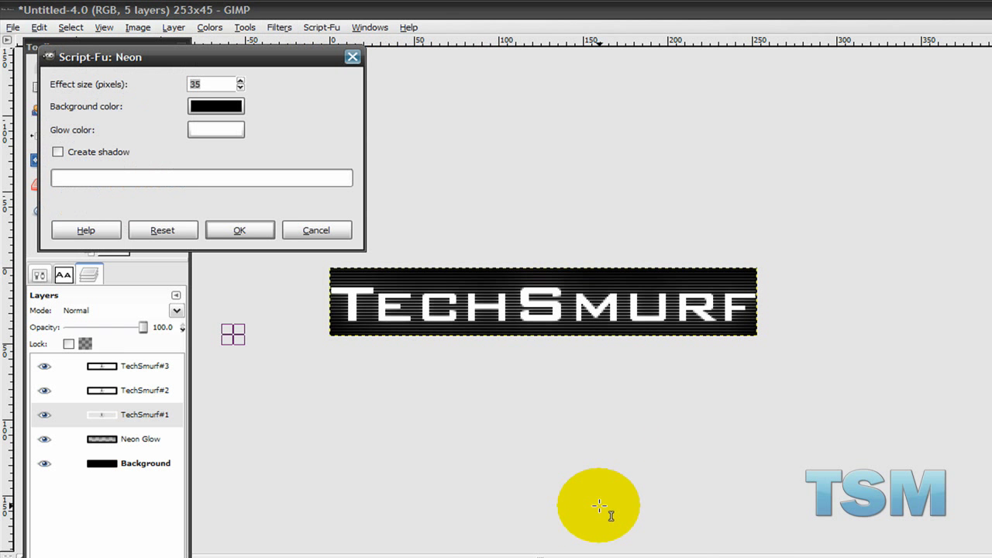
left_click(215, 131)
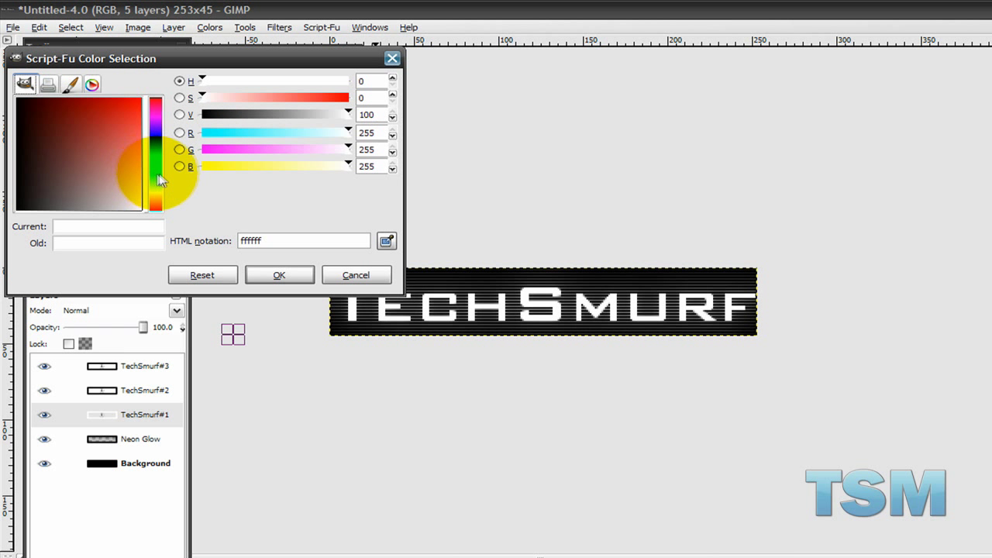
left_click(161, 180)
left_click_drag(111, 145, 97, 134)
left_click(292, 277)
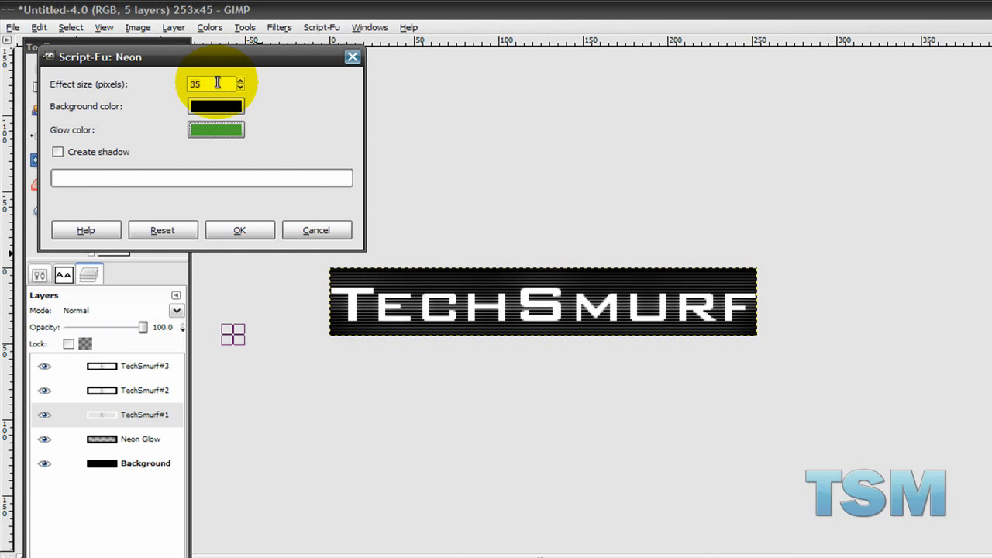
left_click_drag(218, 83, 175, 85)
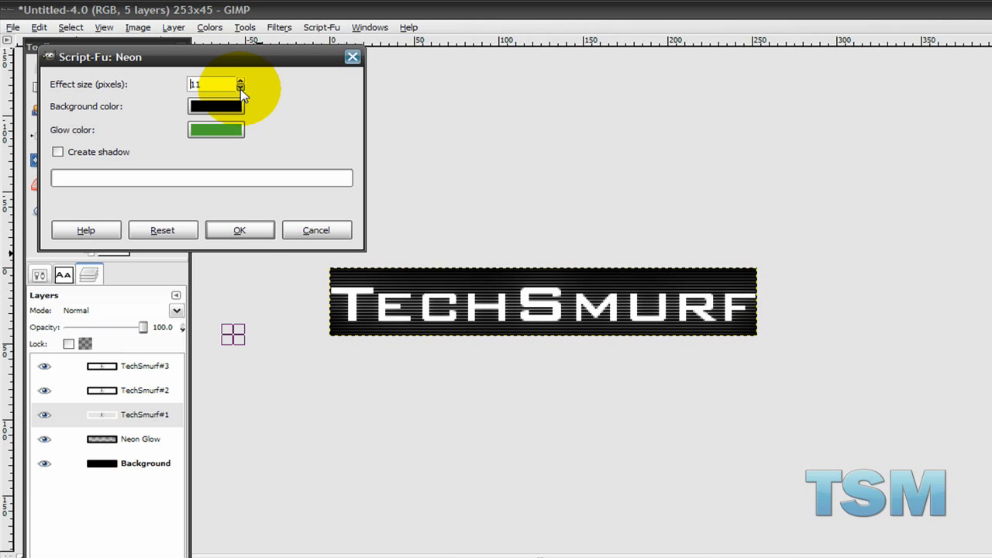
left_click(240, 230)
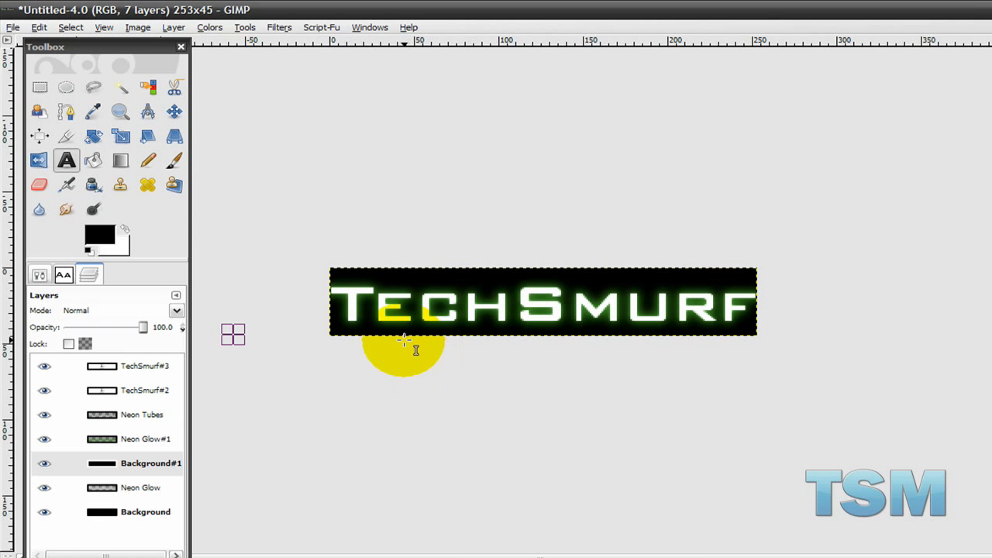
Delete the green effect's Background#1 layer and merge Neon Tubes down into Neon Glow#1
left_click(144, 463)
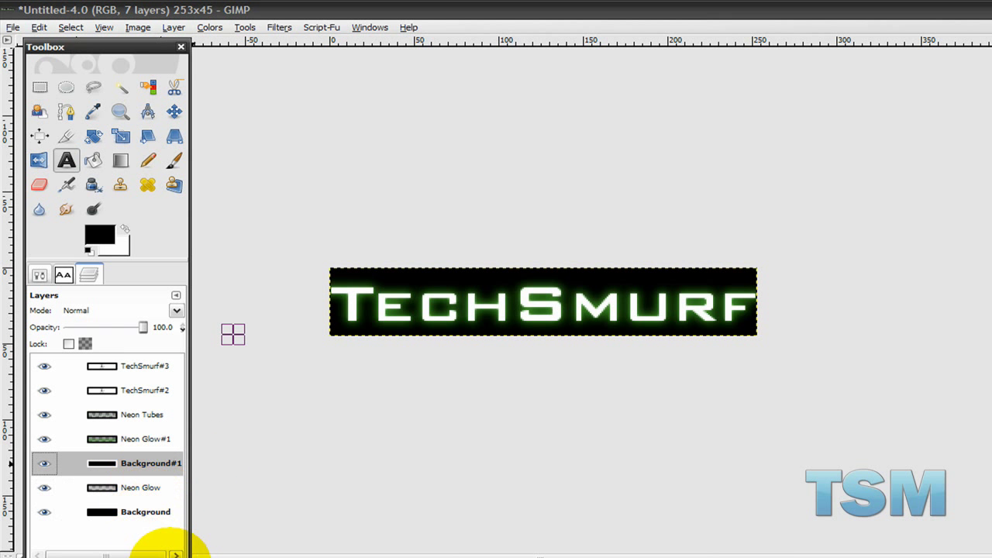
left_click(167, 552)
left_click(133, 411)
right_click(134, 407)
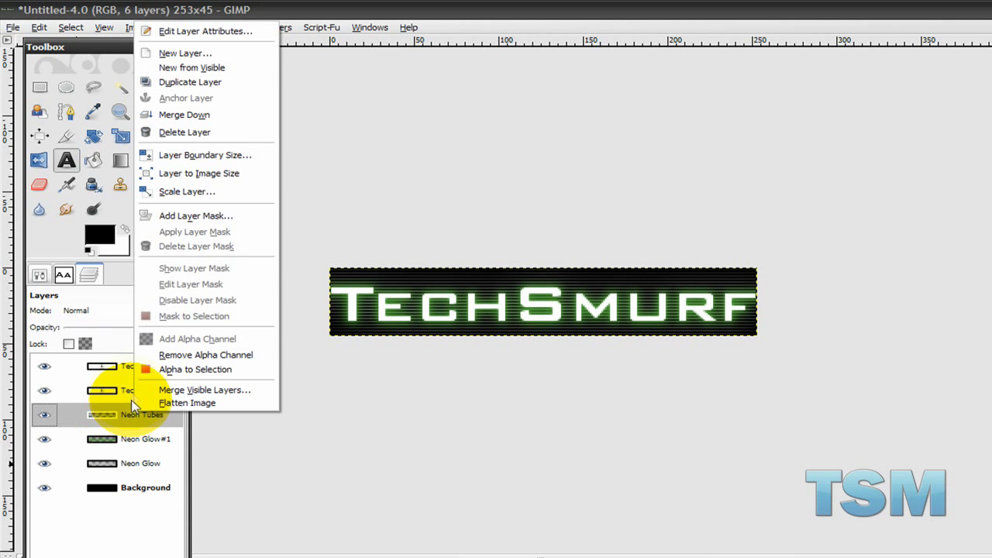
left_click(186, 115)
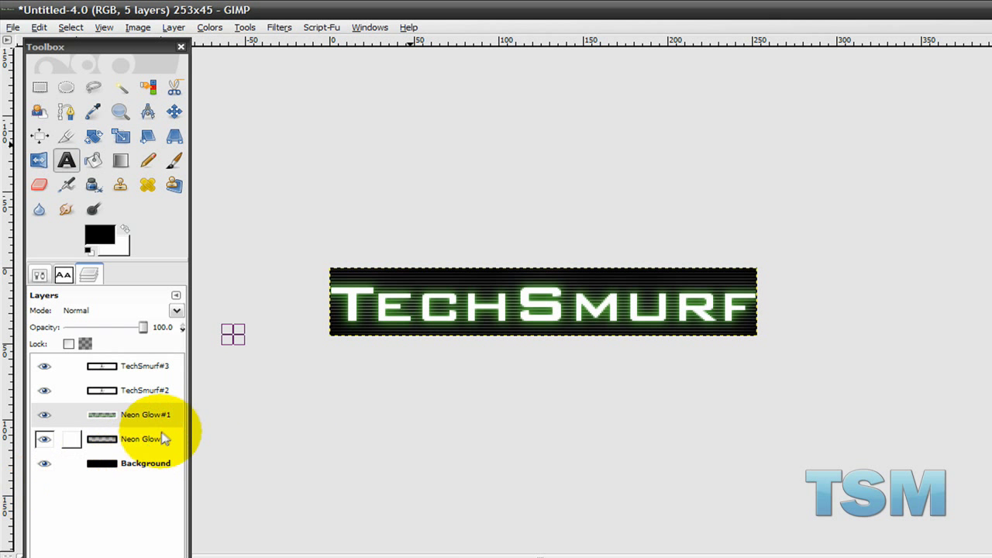
left_click(154, 393)
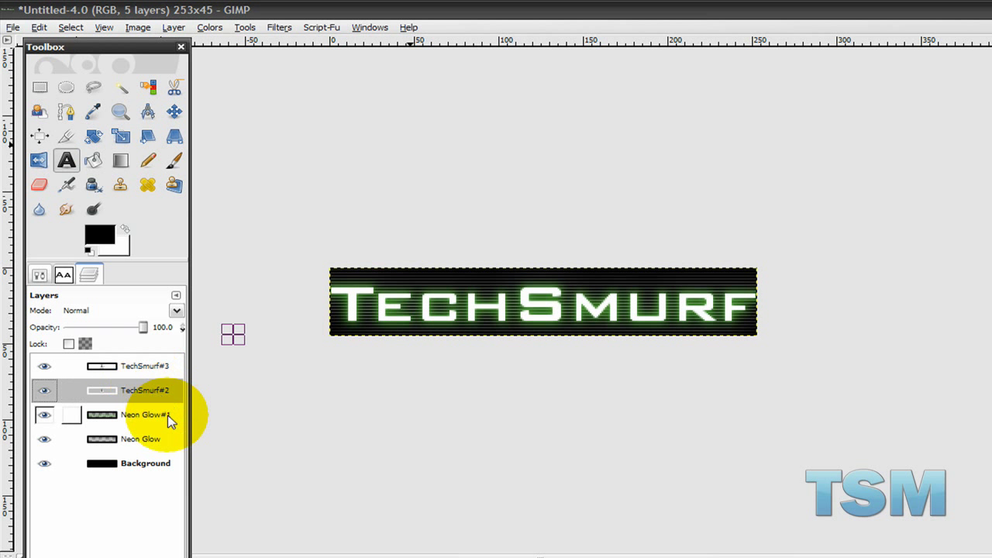
Apply the Alpha to Logo Neon filter with green glow and effect size 25 to the text
left_click(277, 29)
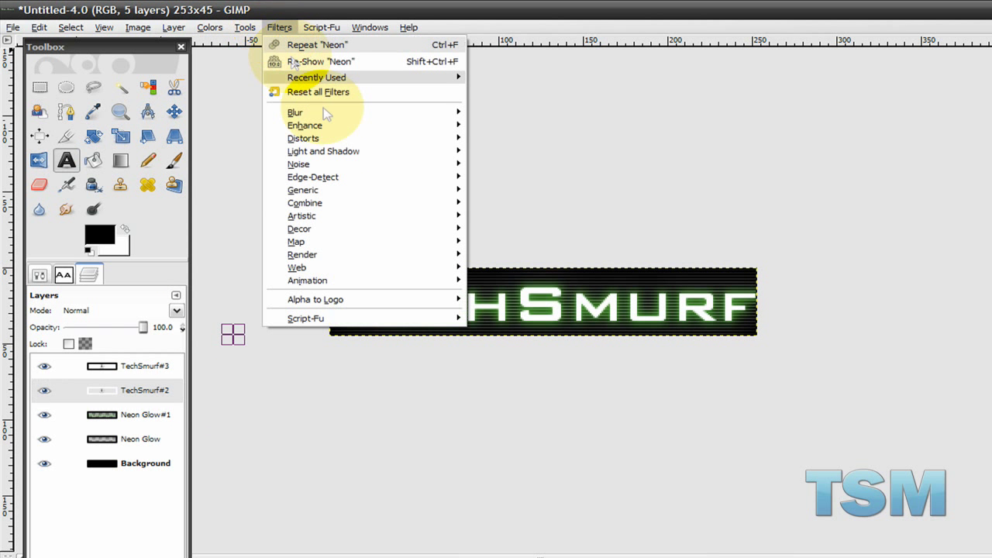
mouse_move(410, 298)
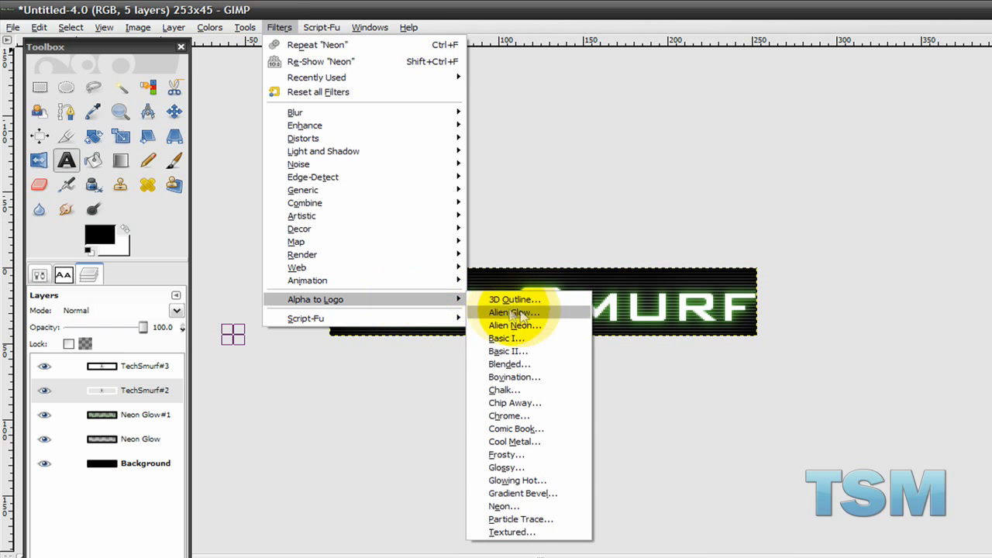
left_click(577, 508)
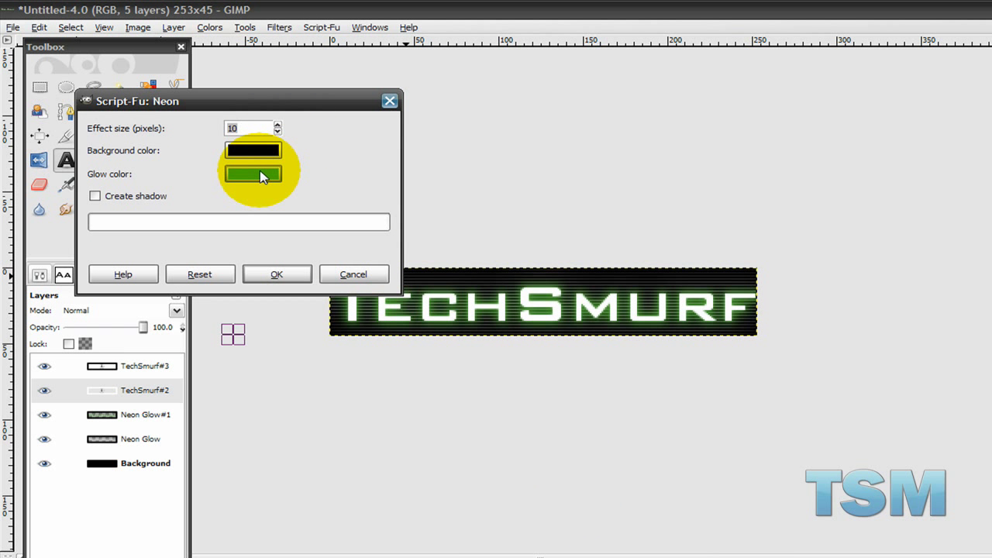
left_click(277, 125)
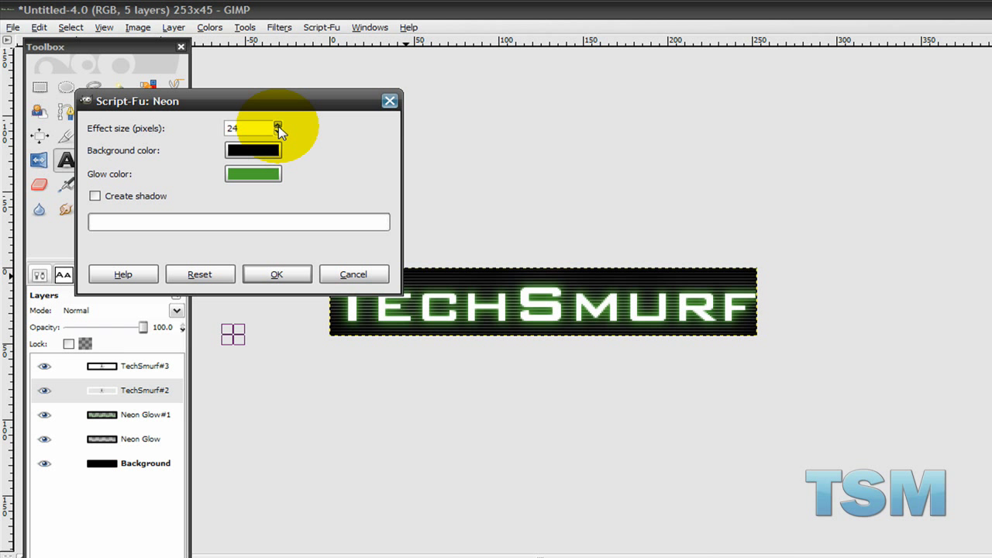
left_click(277, 125)
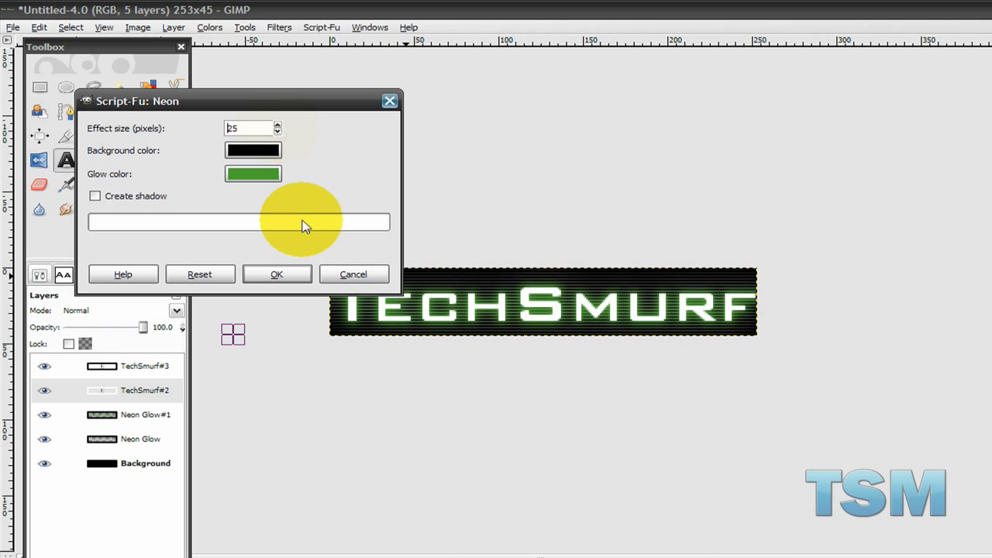
left_click(283, 276)
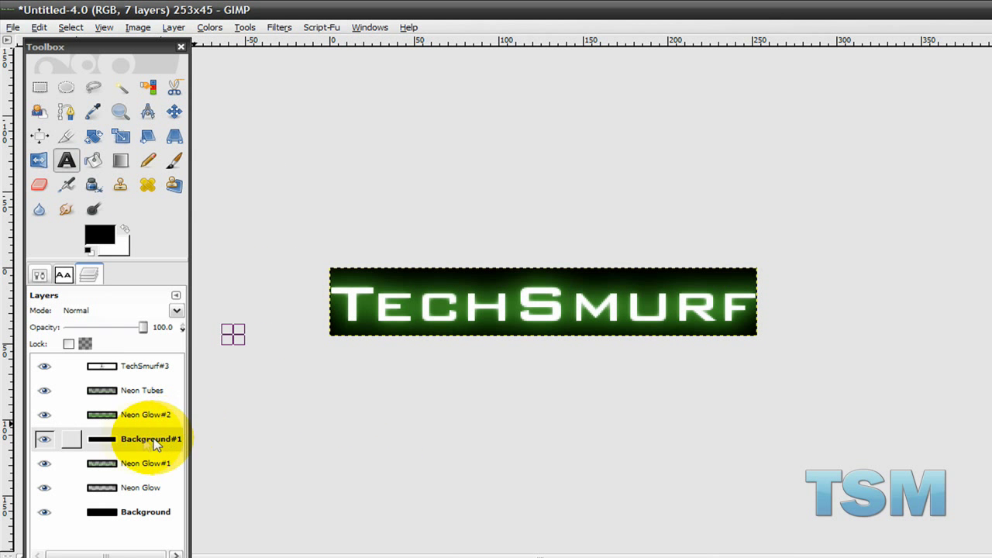
Remove the Background#1, Neon Tubes, Neon Glow#2 and Neon Glow#1 layers, leaving three layers
left_click(166, 549)
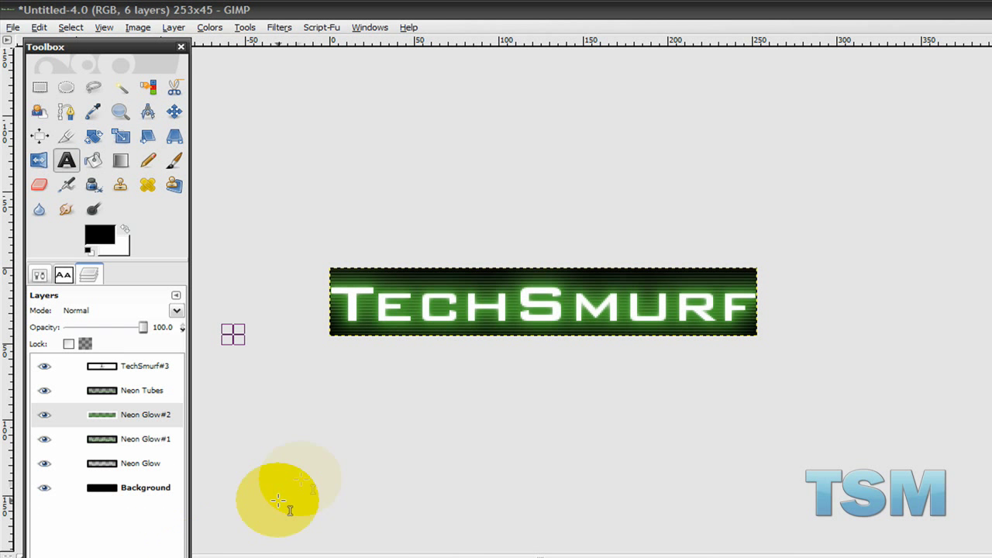
left_click(128, 389)
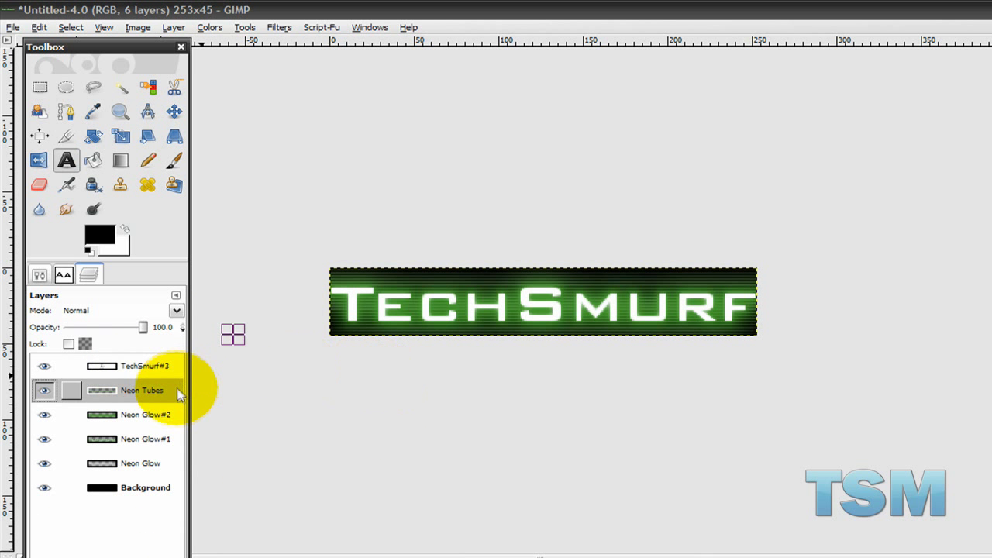
right_click(124, 391)
left_click(187, 112)
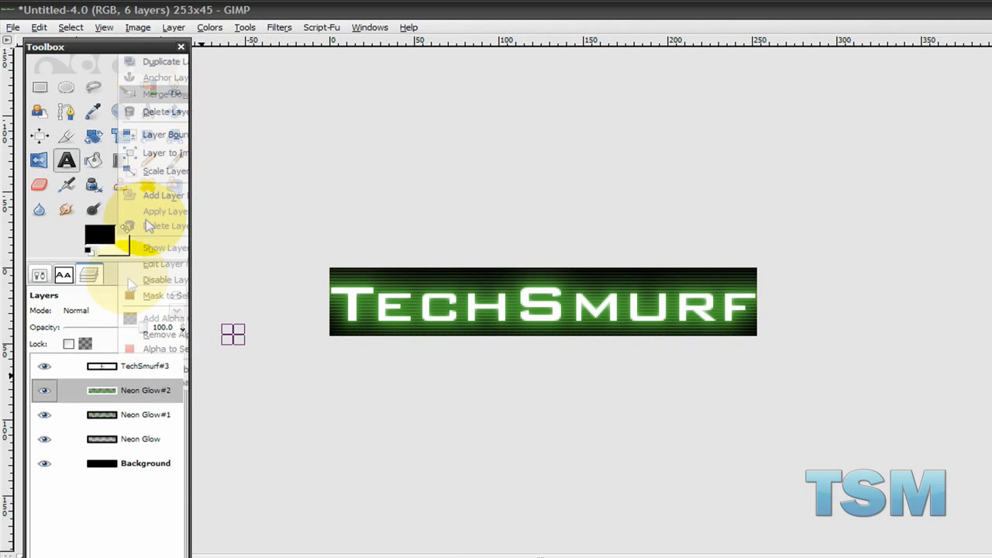
right_click(128, 392)
left_click(163, 112)
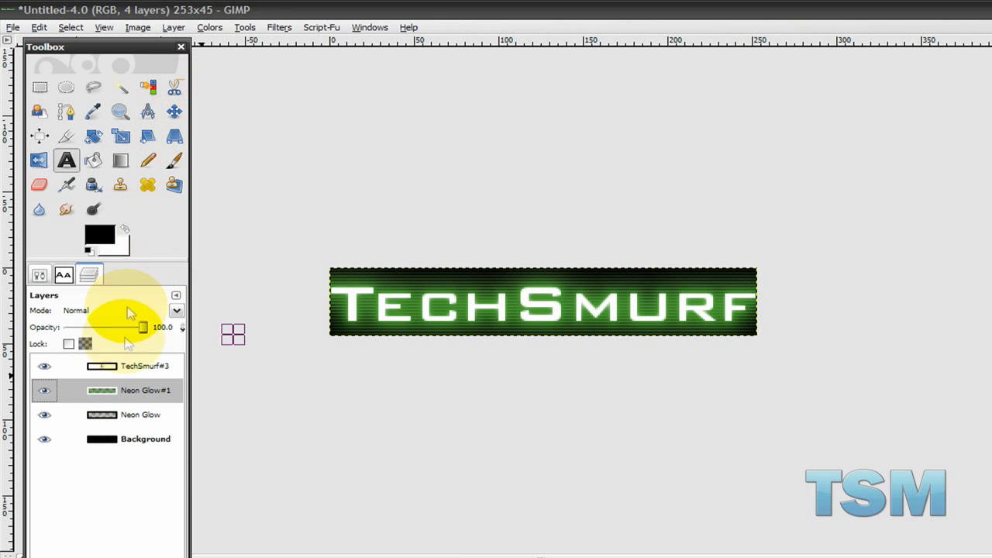
right_click(134, 391)
left_click(183, 112)
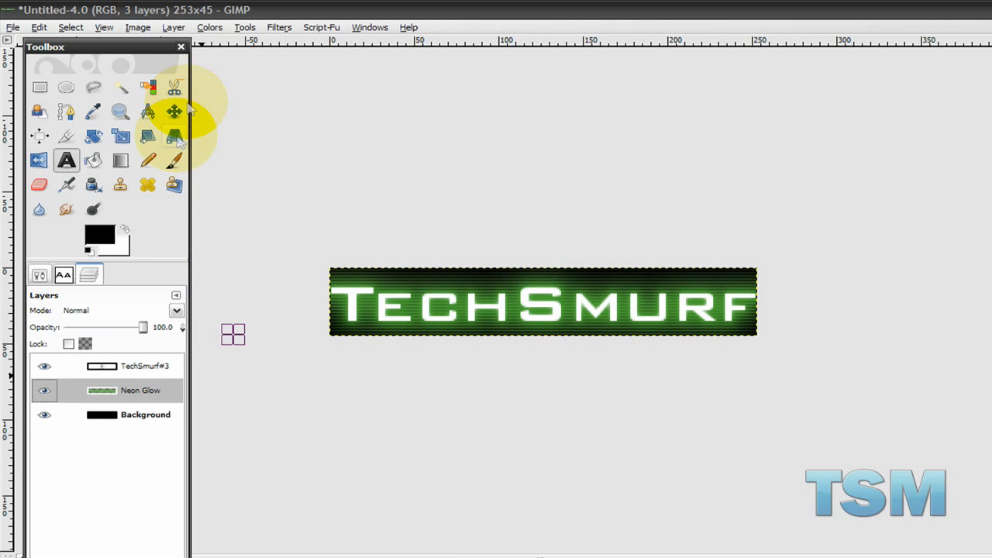